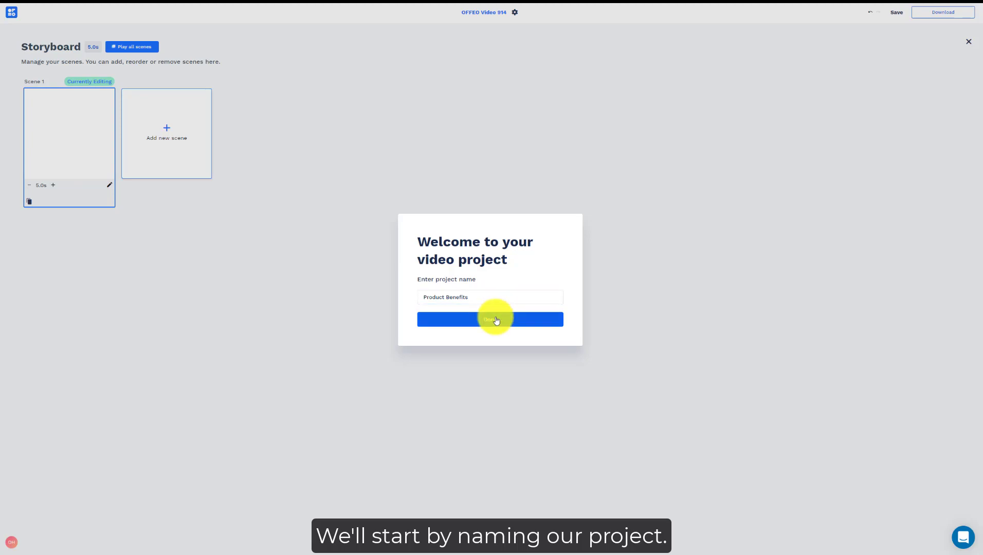
Confirm the project name and add three Audio House template scenes, 17 seconds total
left_click(496, 321)
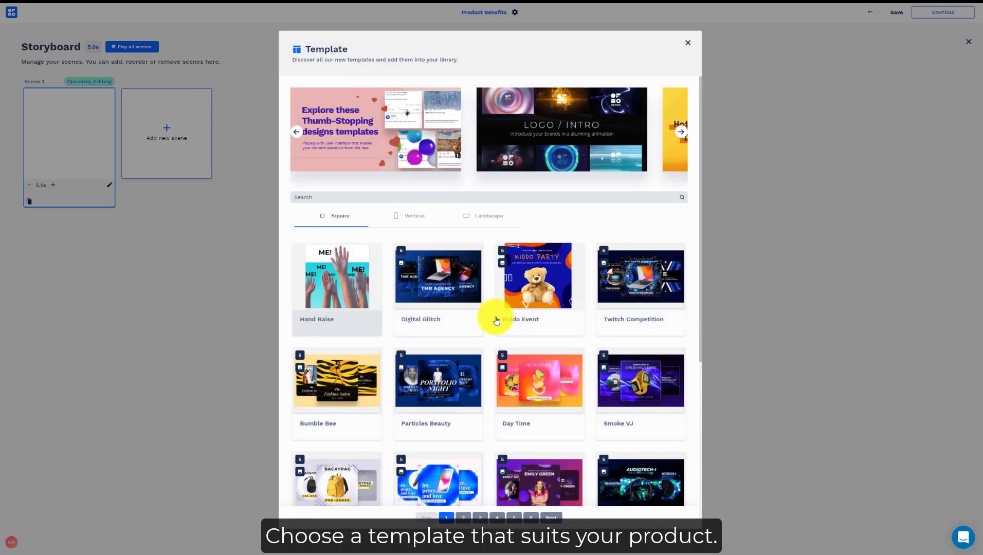
scroll(496, 320, "down", 3)
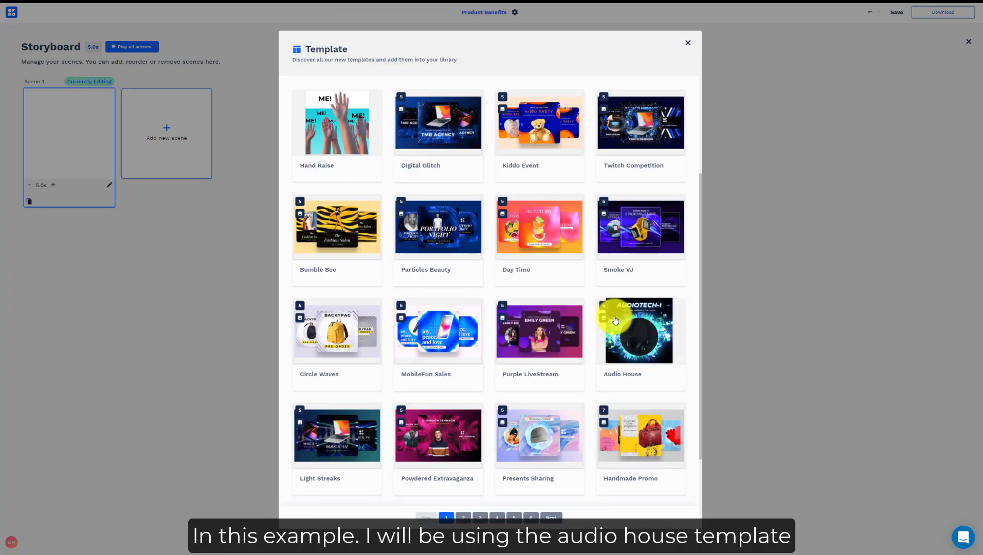
left_click(636, 338)
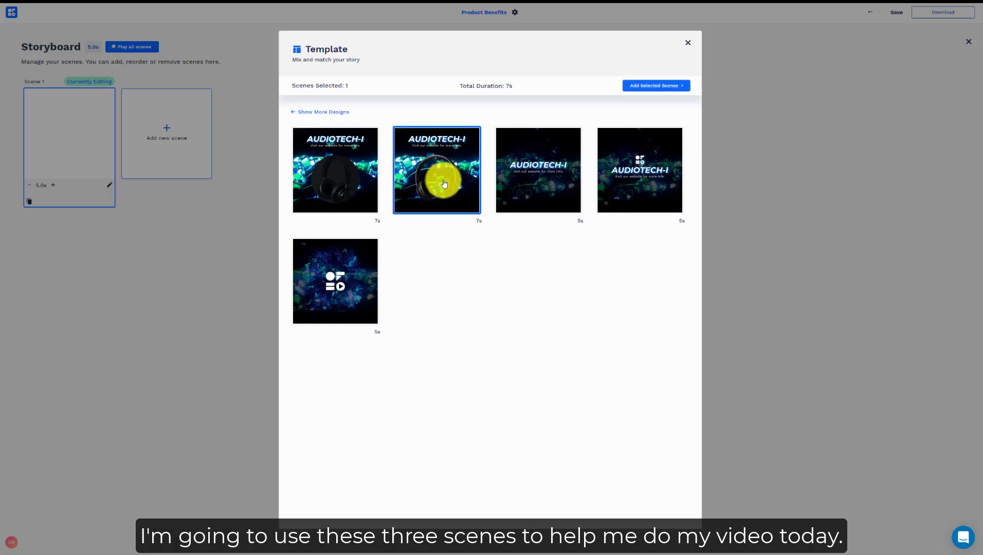
left_click(649, 85)
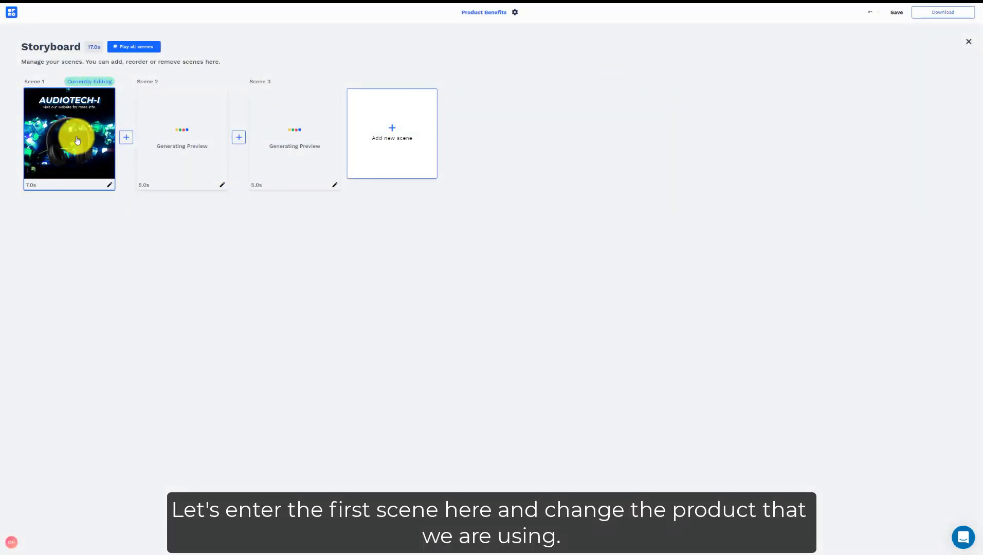
Replace Scene 1's headphones with the yellow smartwatch image from My Files and preview it
left_click(76, 141)
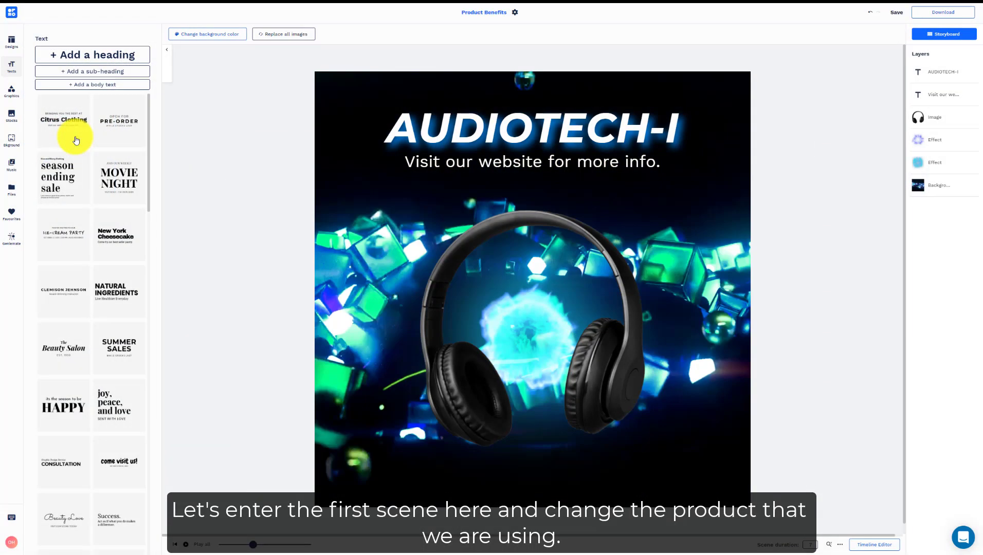
left_click(457, 331)
key("space")
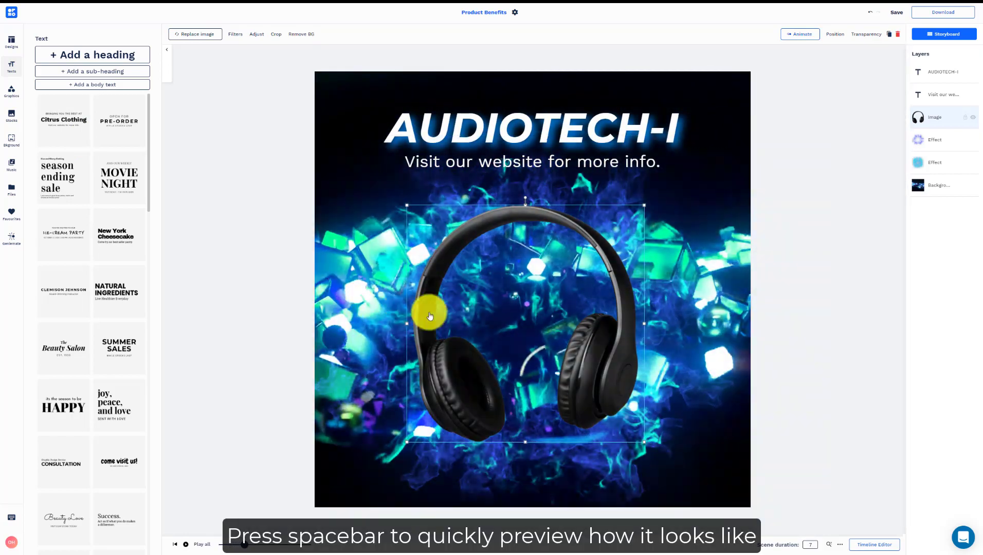
left_click_drag(487, 323, 486, 321)
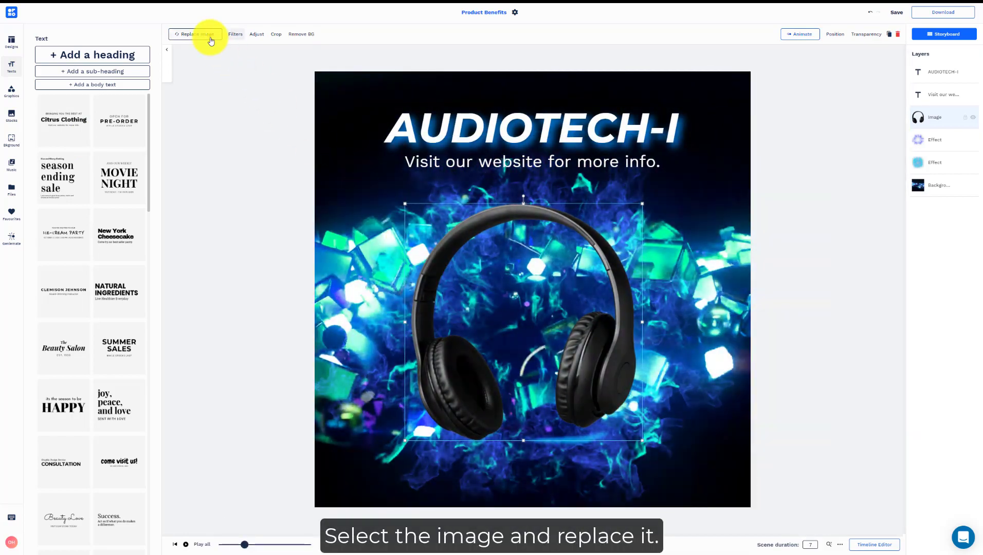
left_click(213, 35)
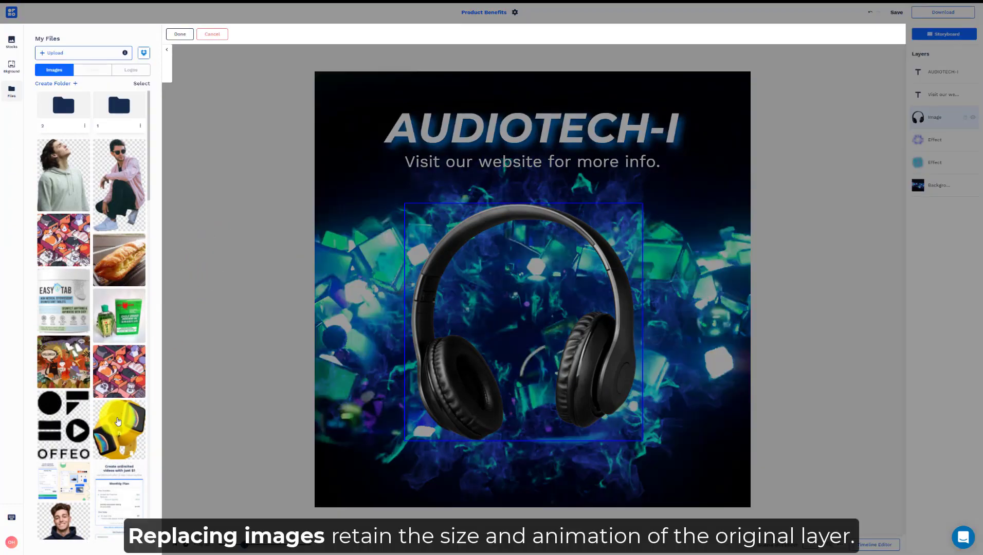
left_click(118, 422)
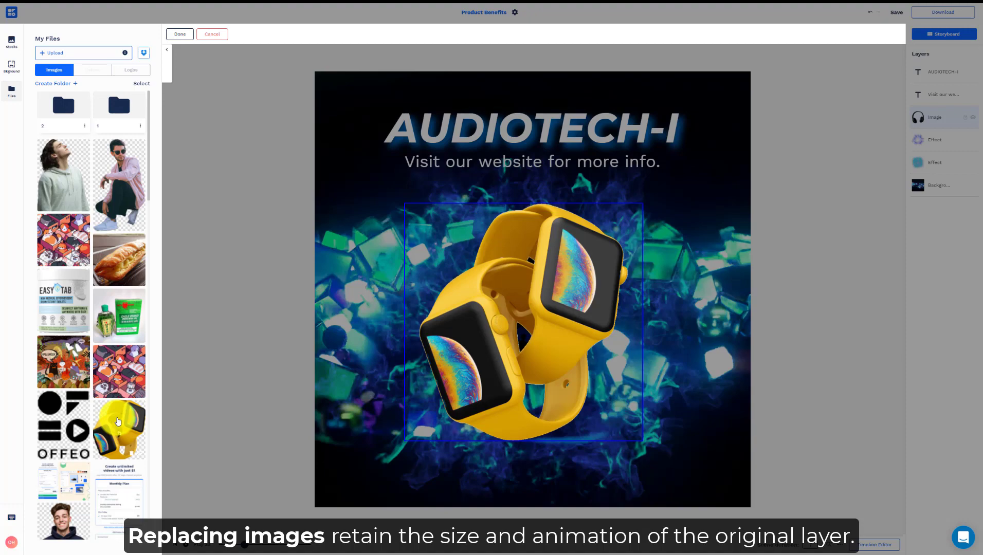
left_click(177, 35)
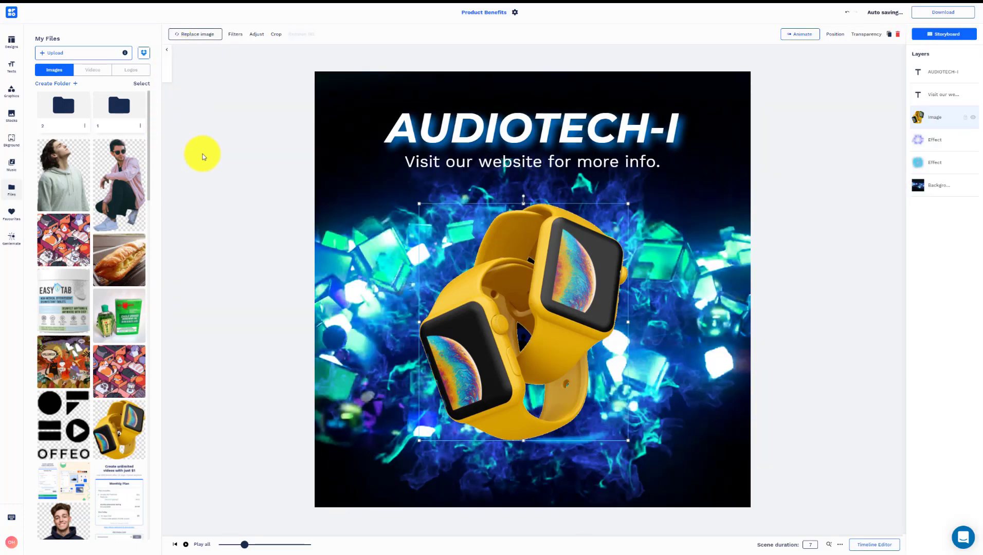
key("space")
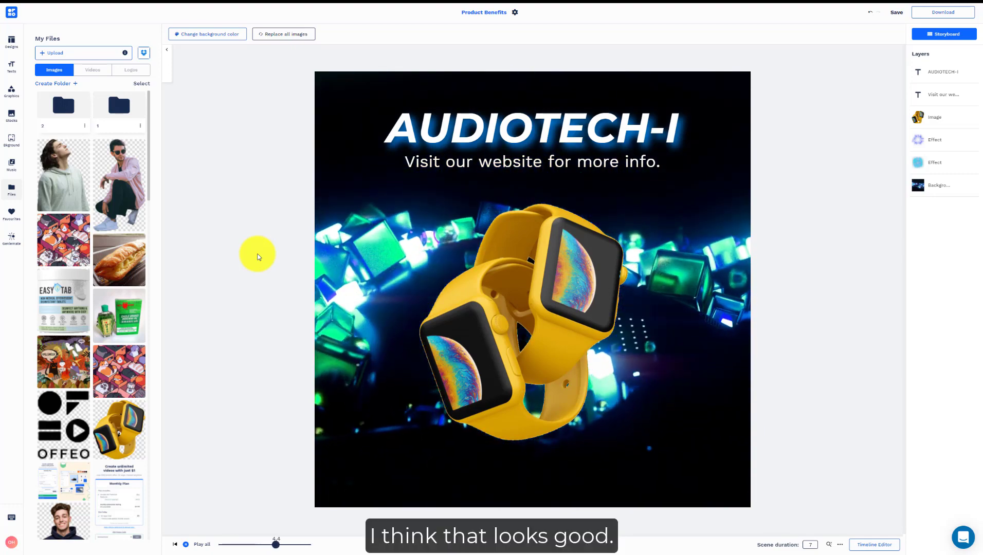
key("space")
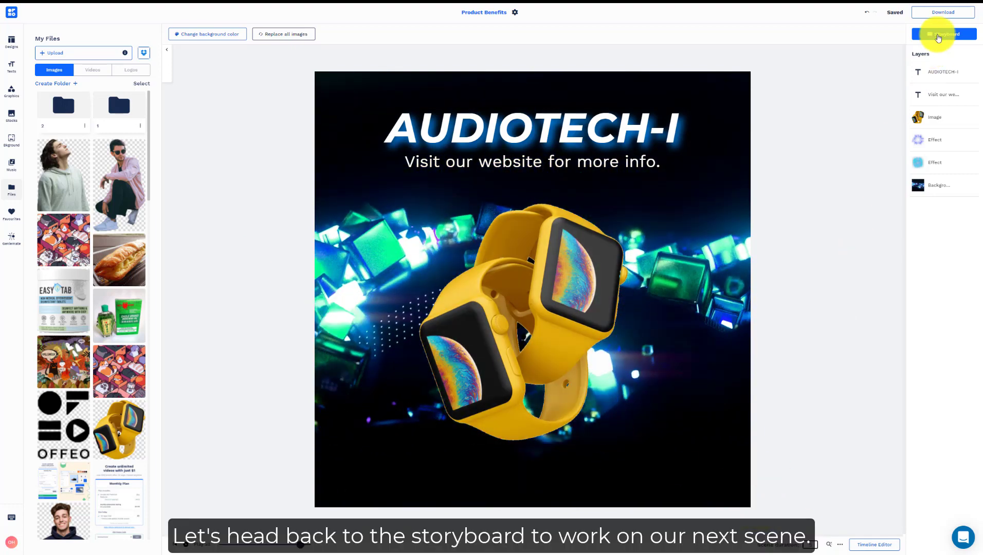
Swap scenes 2 and 3 so the no-logo scene is second, then open it
left_click(938, 38)
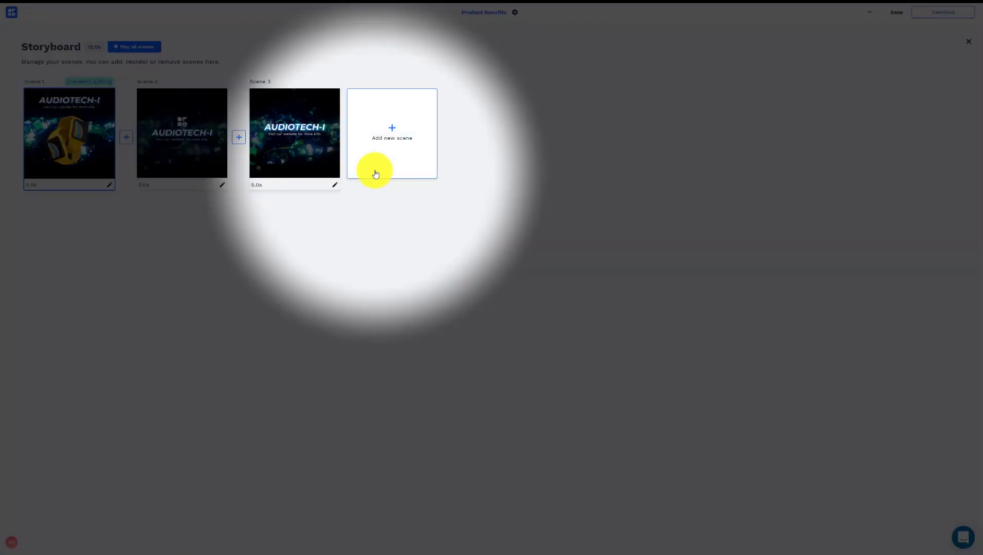
left_click_drag(303, 143, 194, 139)
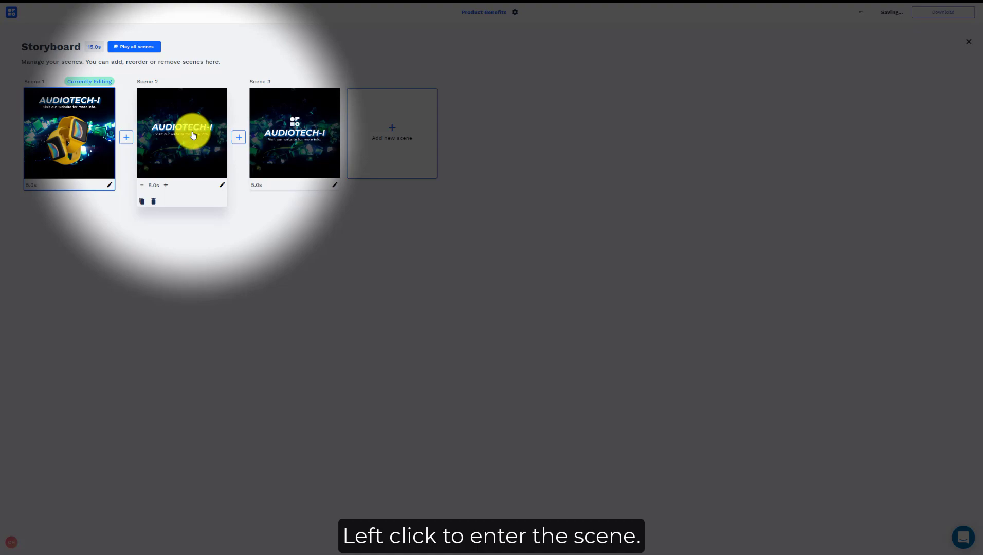
left_click(194, 134)
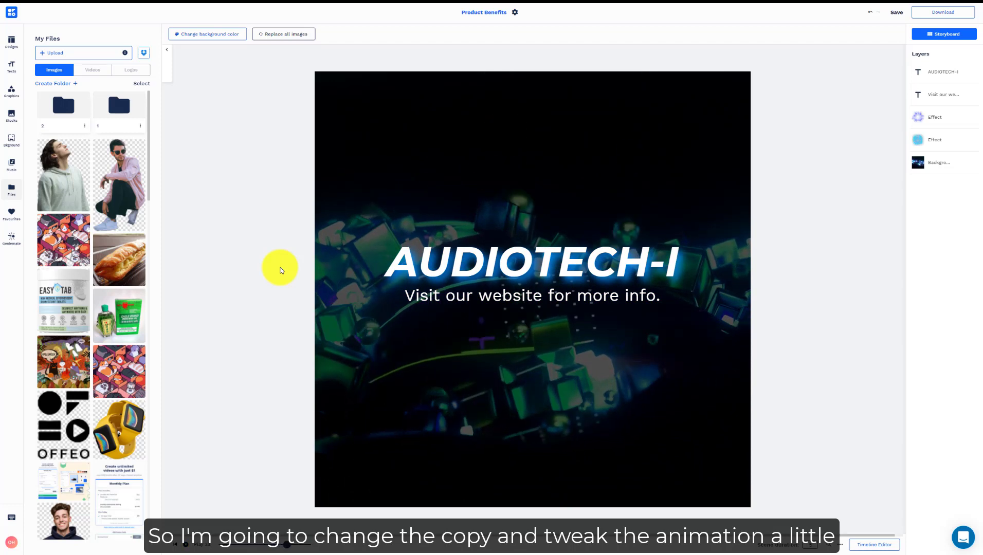
Replace the AUDIOTECH-I heading with 'Fashionable' and the subtitle with 'Sleek and futuristic looking'
left_click(340, 265)
double_click(617, 273)
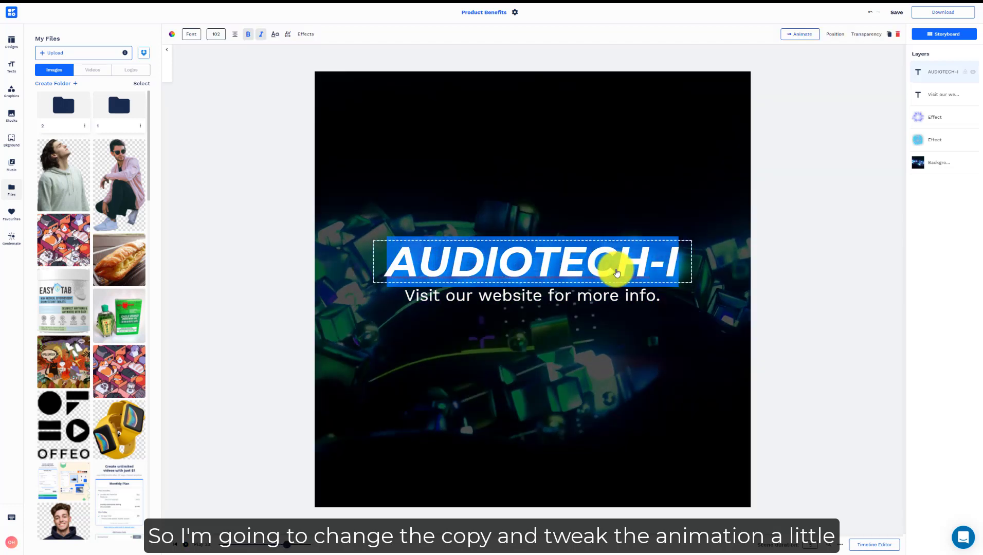
type("Fashionable")
double_click(587, 299)
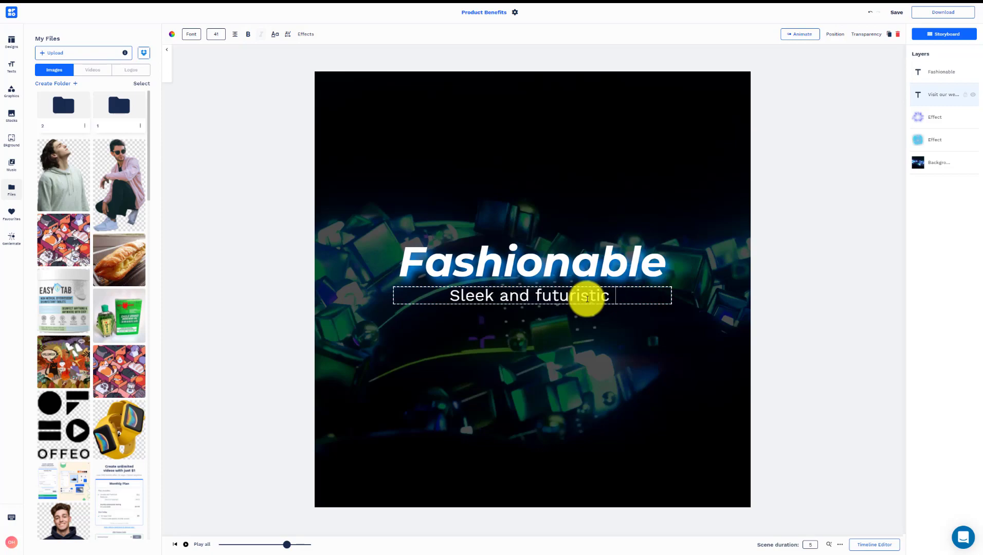
key("space")
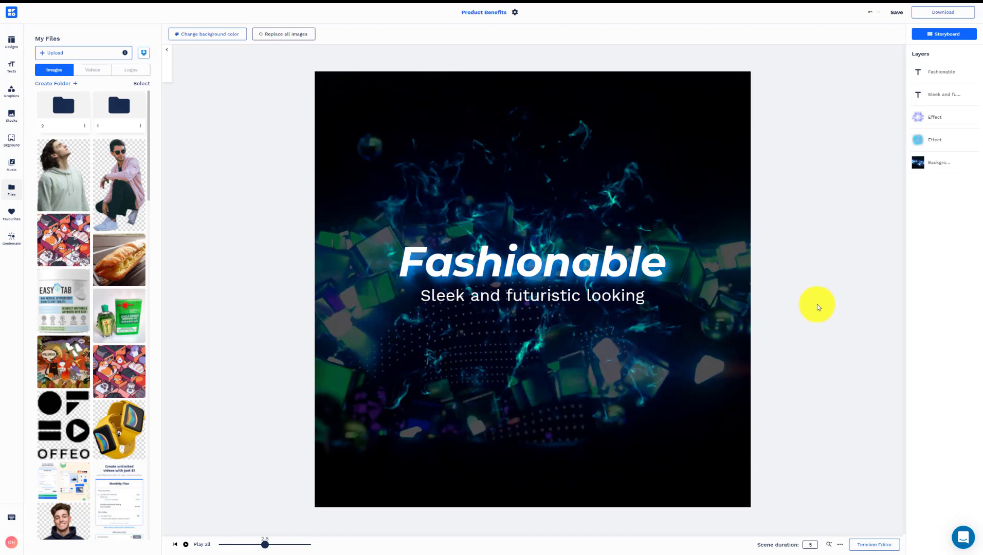
Give the Fashionable title a Slide In entrance animation from the right
left_click(802, 34)
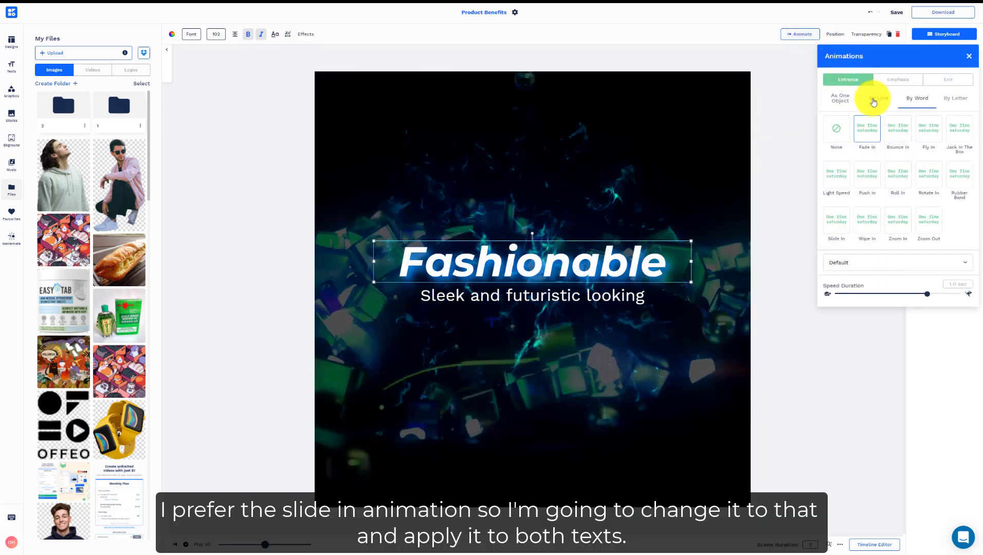
left_click(836, 220)
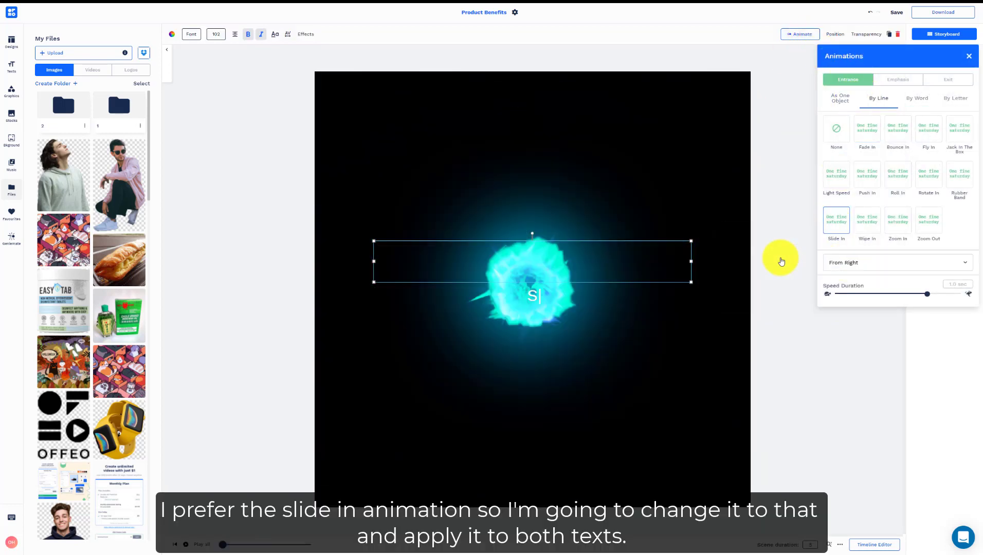
left_click(784, 259)
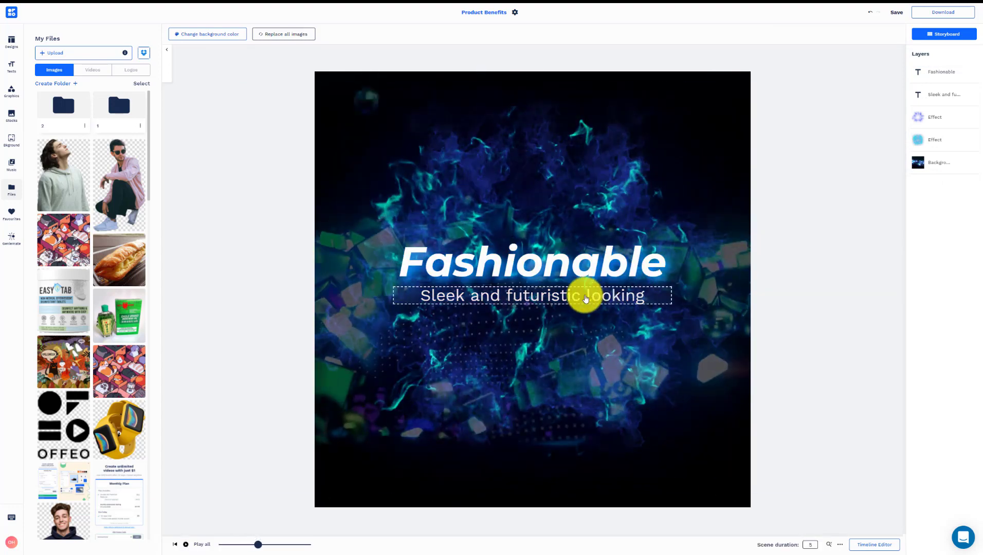
Add an entrance animation to the subtitle and delay it slightly after the title in the timeline
left_click(800, 34)
left_click(885, 100)
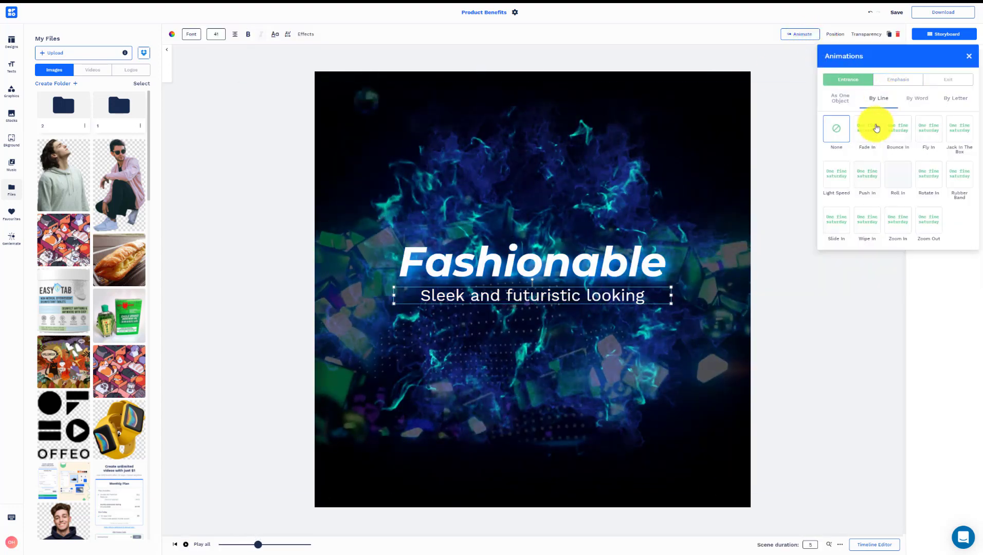
left_click(876, 128)
left_click(845, 257)
left_click(772, 369)
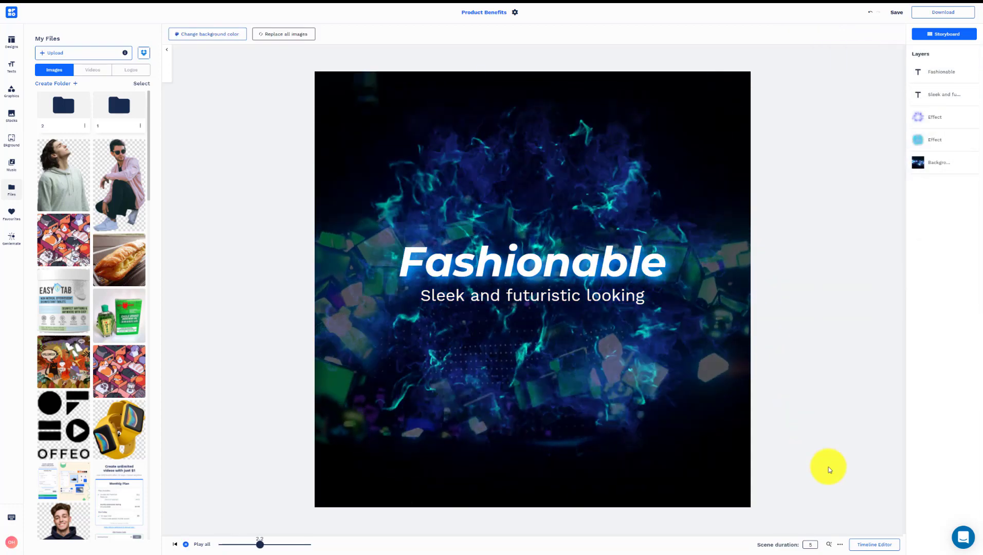
left_click(874, 544)
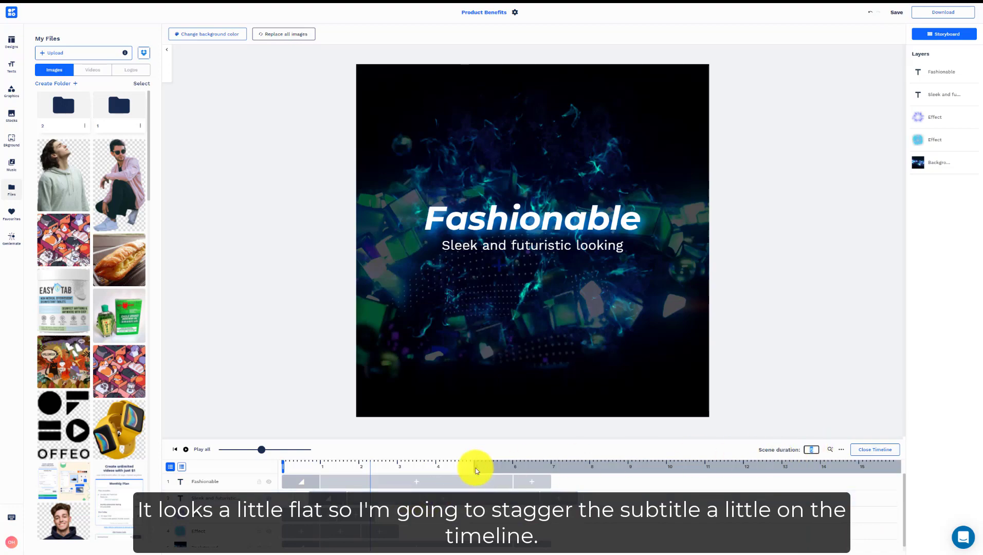
left_click_drag(402, 467, 361, 464)
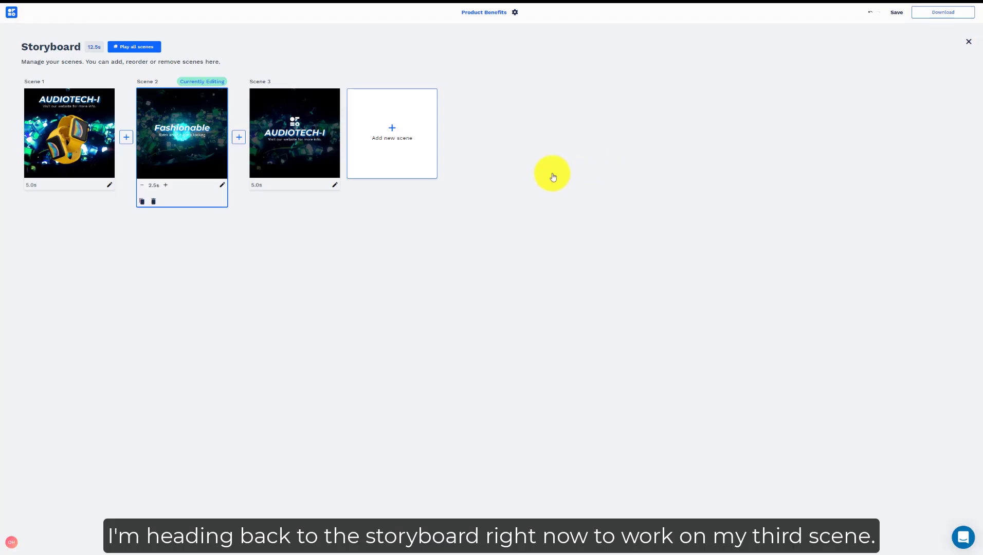
Duplicate the Fashionable scene, place the copy right after it, and open it
left_click(142, 204)
left_click_drag(194, 148, 290, 148)
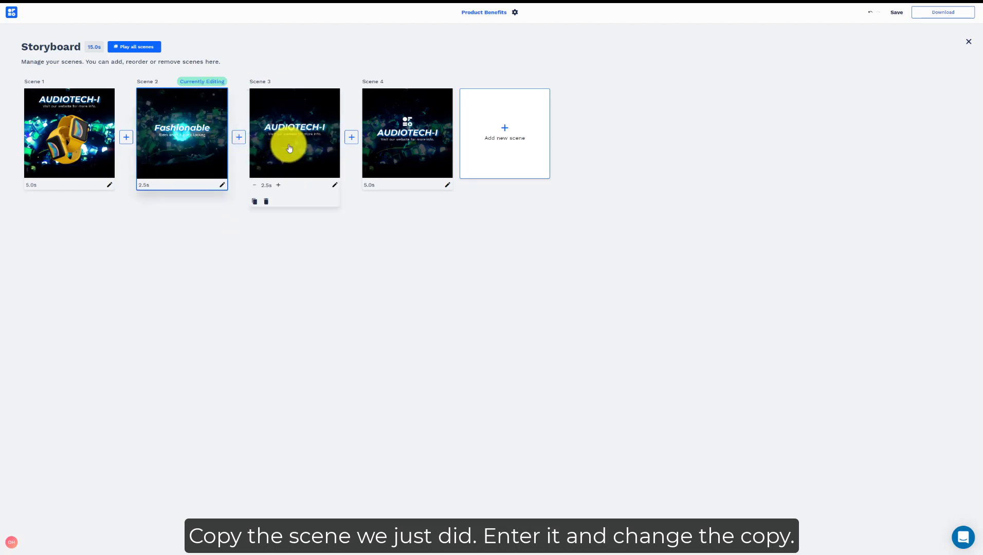
left_click(307, 133)
Retitle the copy 'Battery Life' with the subtitle 'Lasts 48 hours'
double_click(548, 220)
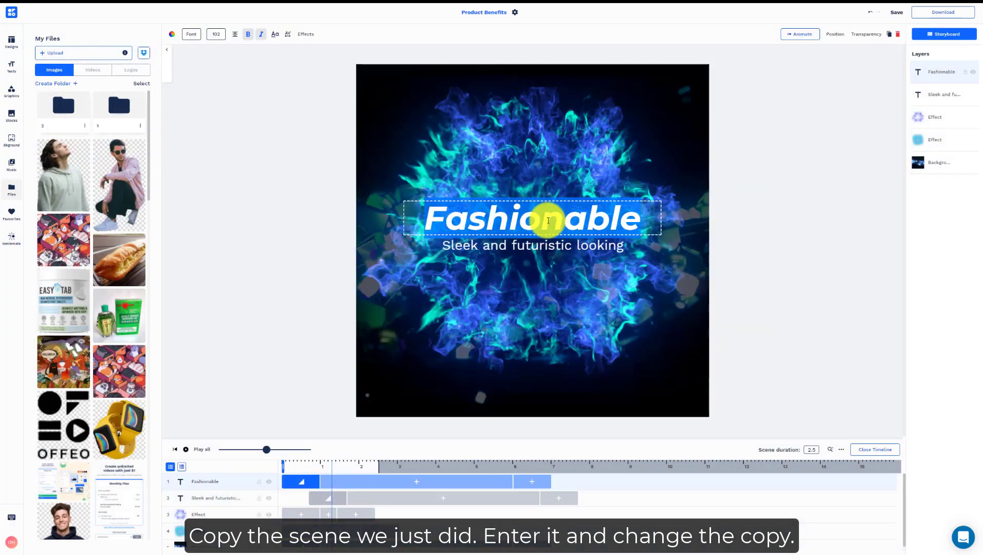
type("Battery Life")
double_click(562, 246)
type("Lasts 48 hours")
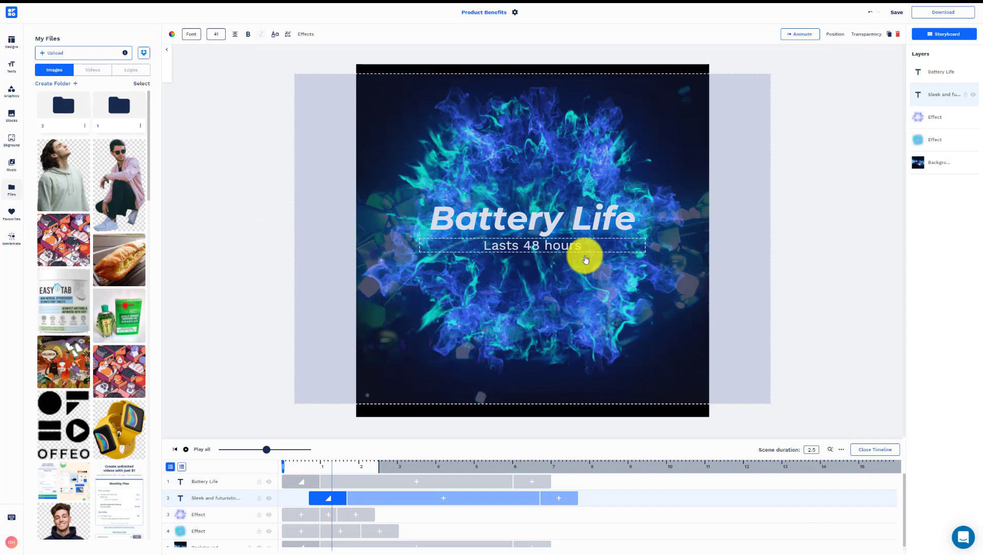
type("ng a charge")
left_click(834, 311)
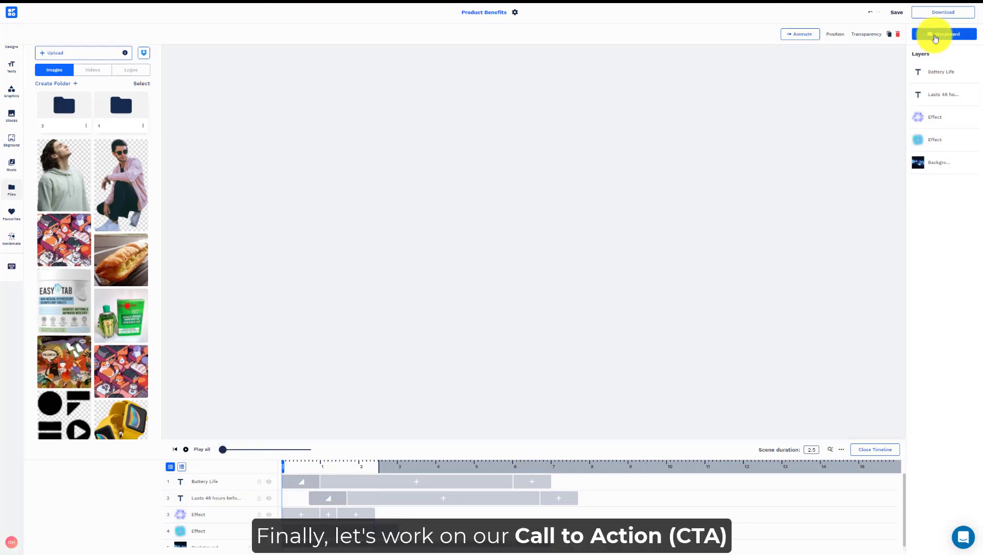
left_click(936, 36)
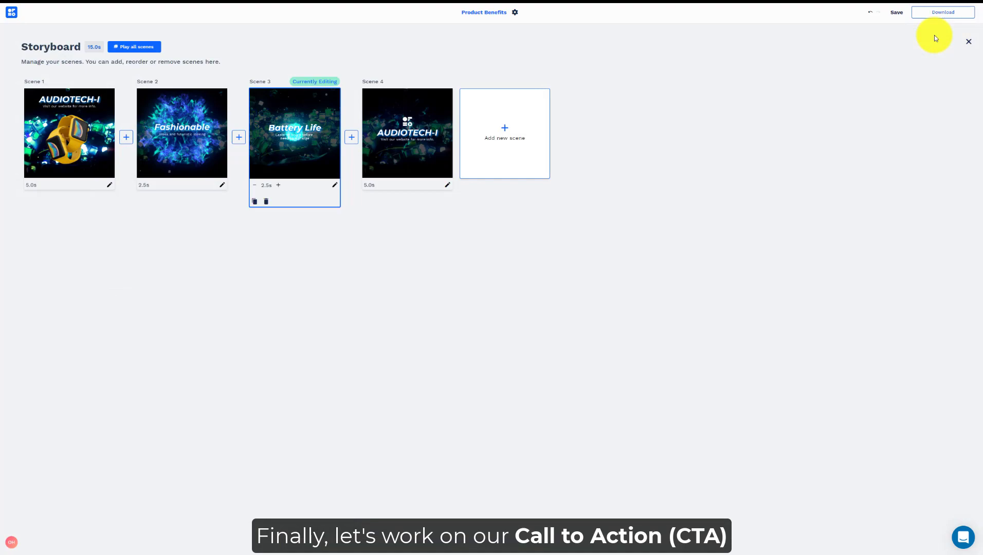
left_click(413, 142)
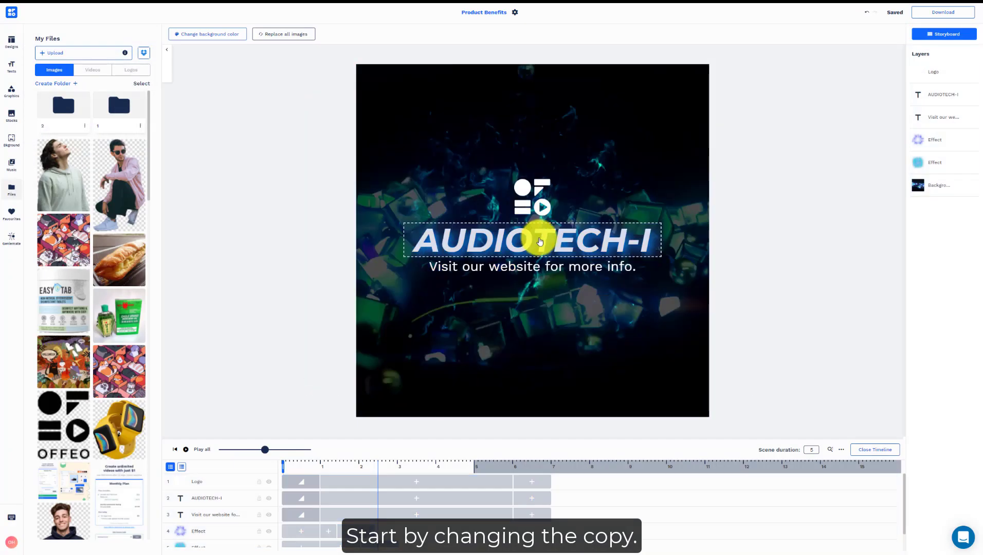
double_click(540, 241)
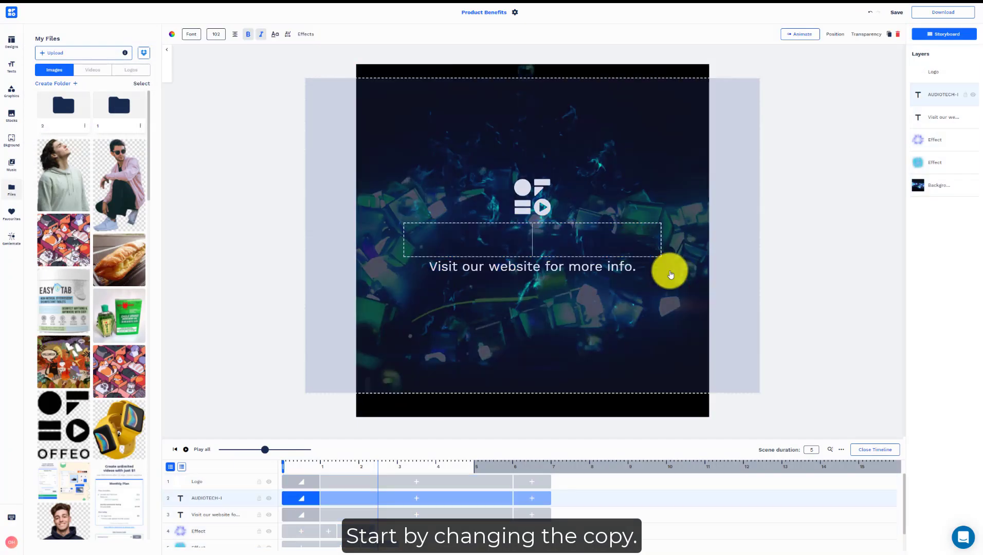
type("Purchaseyours today")
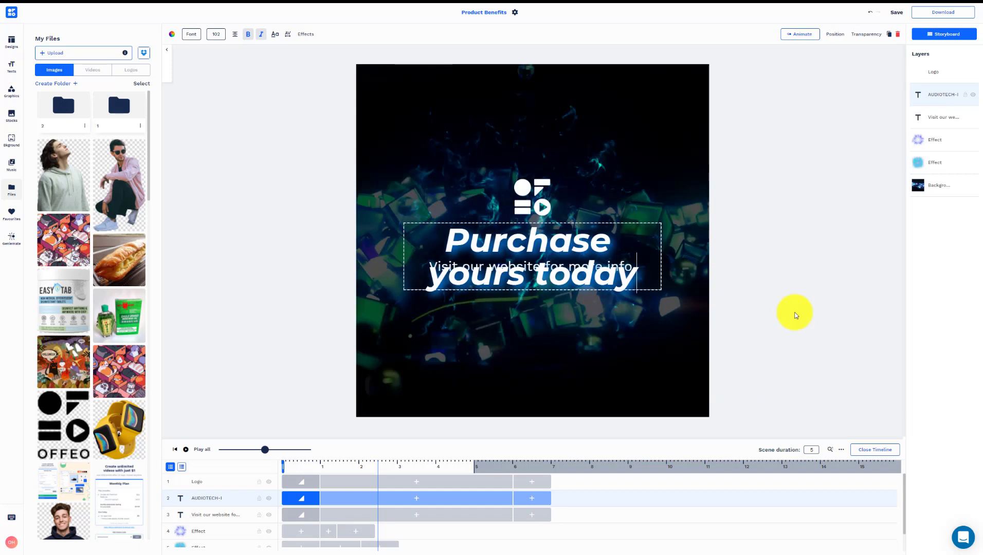
left_click(611, 289)
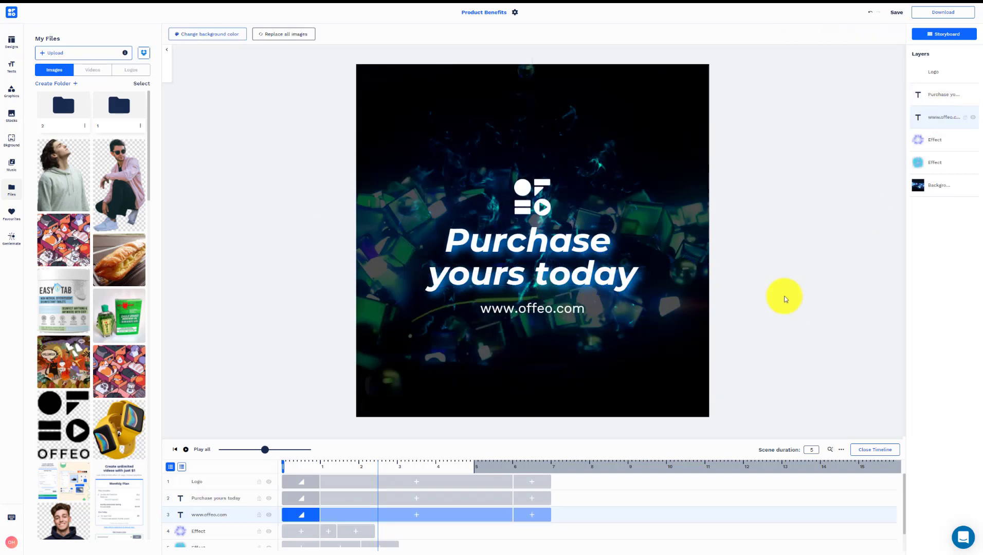
Delete the Background layer and both Effect layers, leaving the CTA text on plain black
left_click(917, 185)
key("Delete")
key("space")
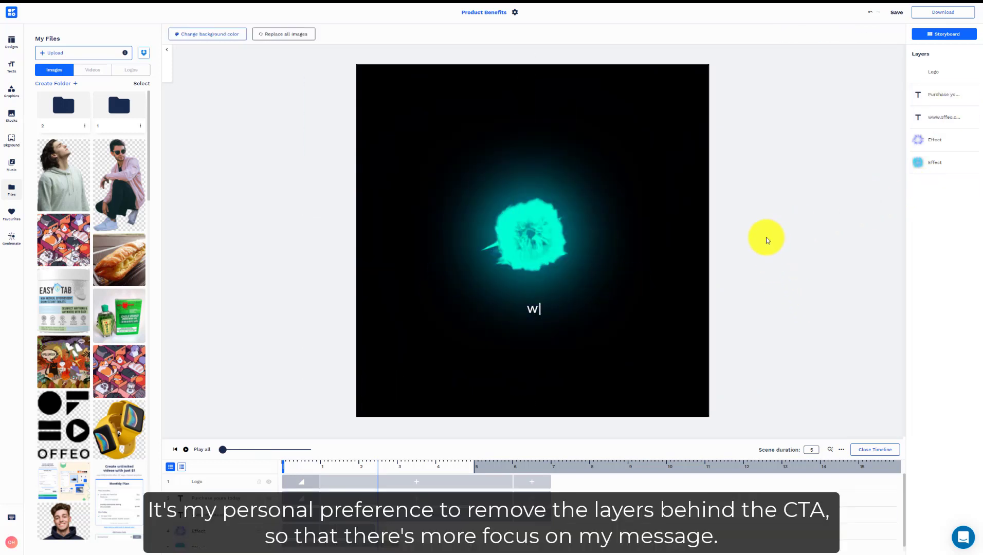
left_click(937, 141)
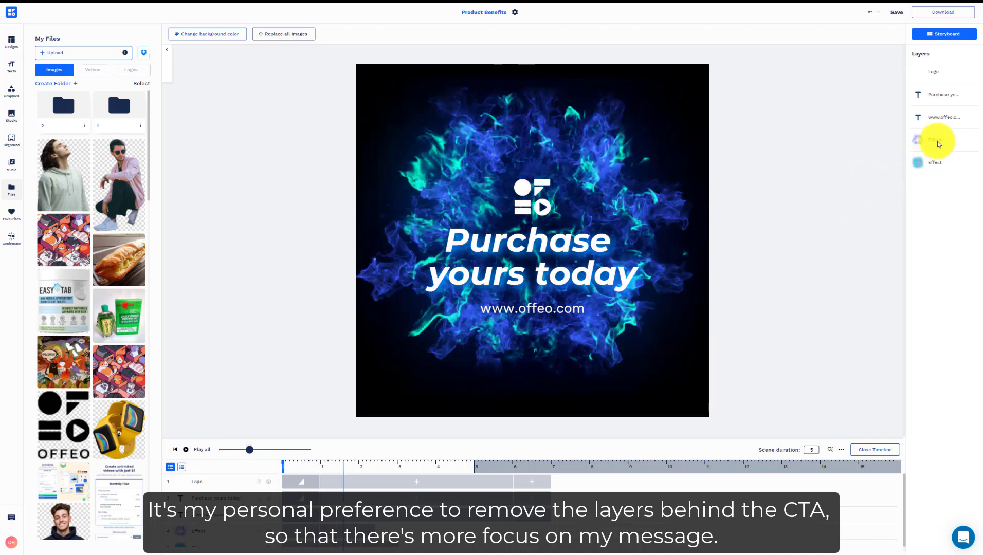
key("Delete")
left_click(933, 144)
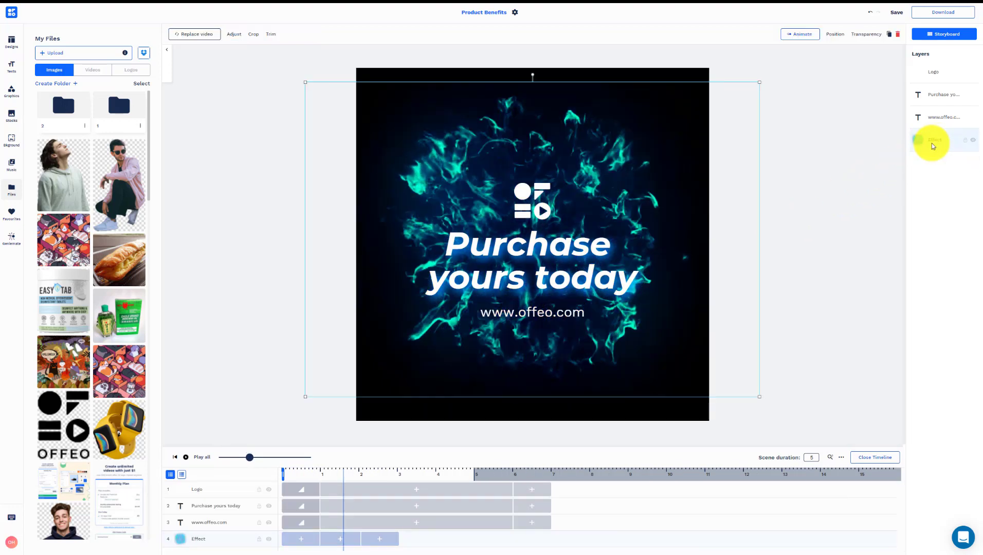
key("Delete")
key("space")
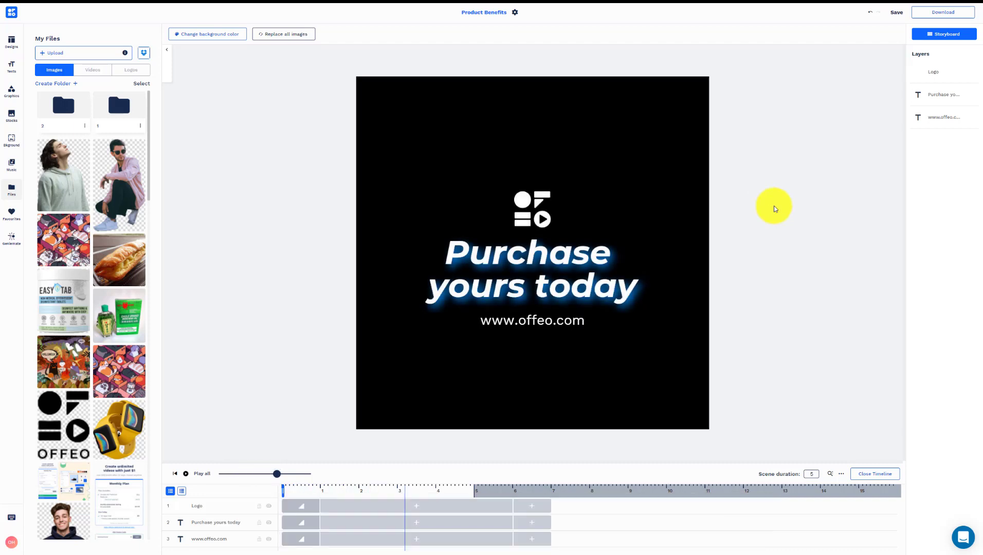
left_click(935, 35)
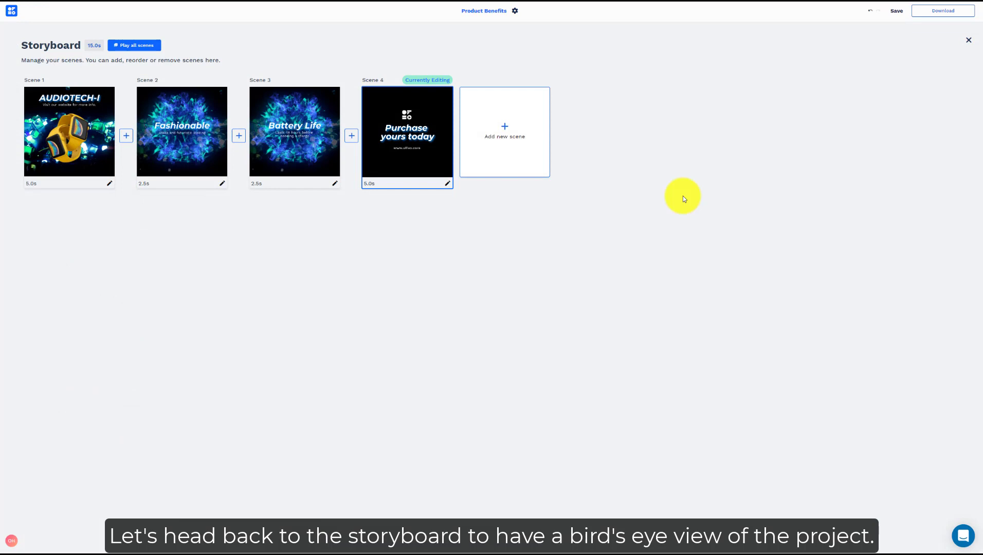
left_click(131, 49)
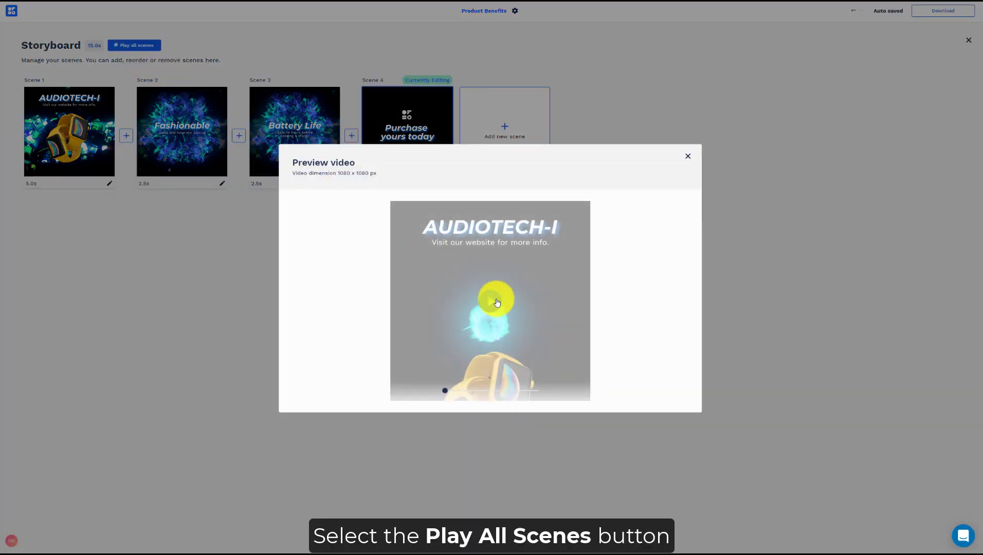
left_click(497, 302)
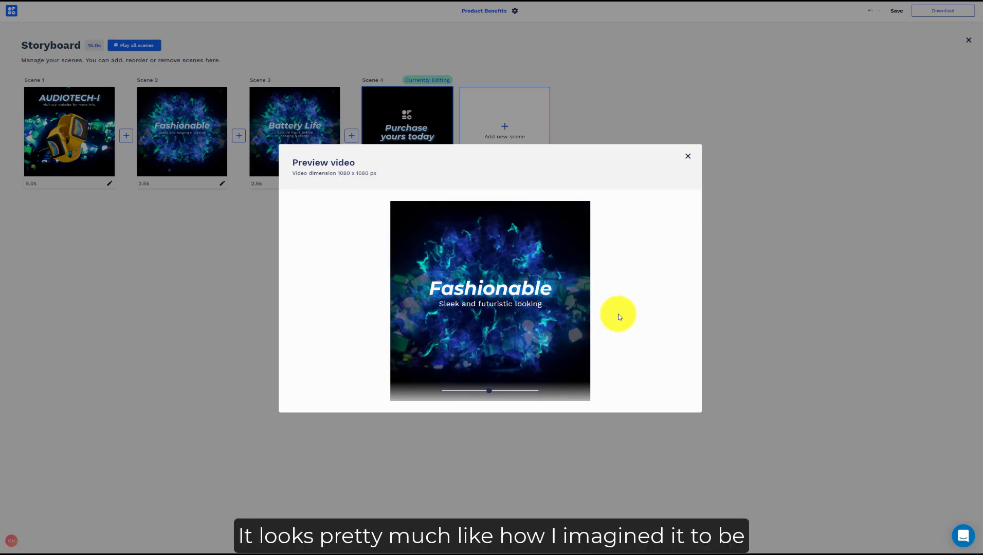
left_click(501, 308)
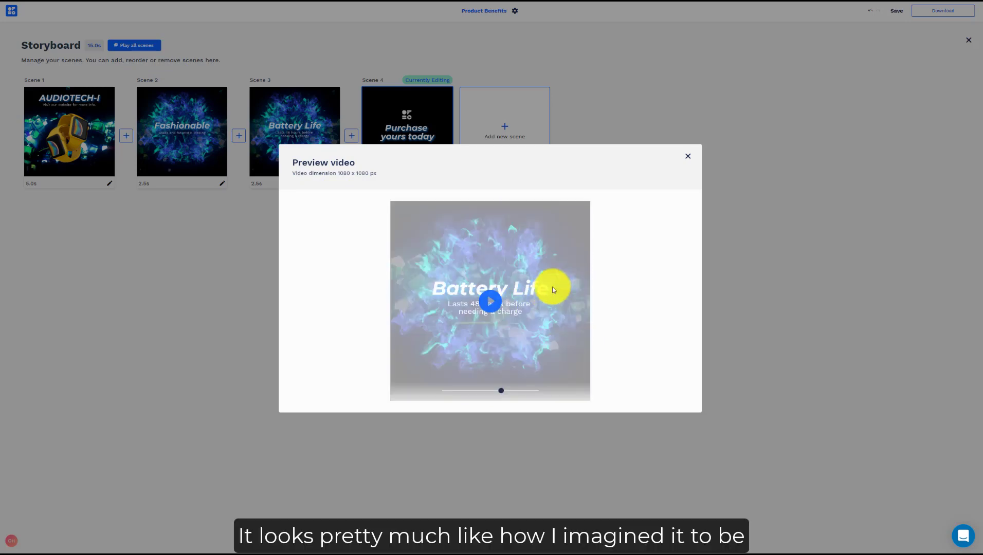
left_click(689, 157)
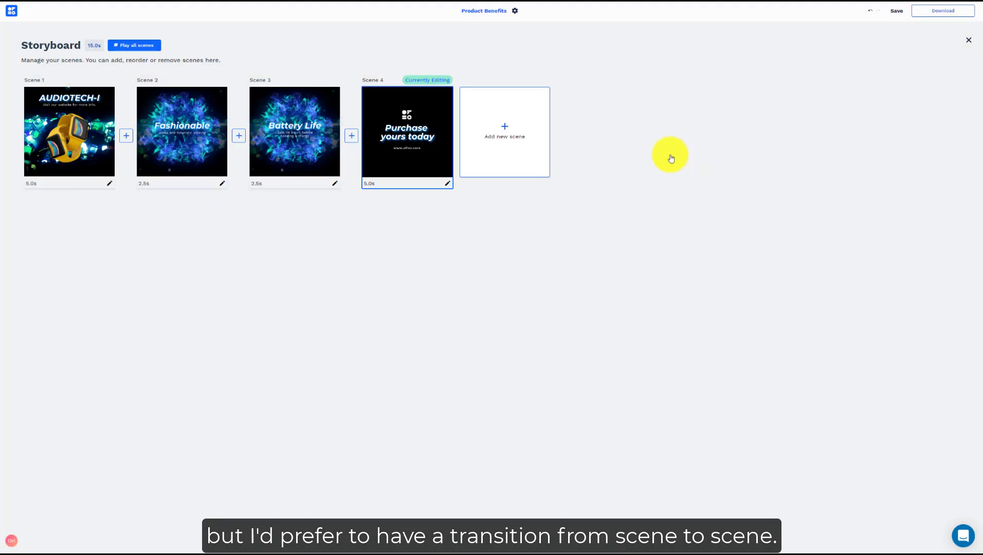
Add Bounce In transitions between scenes 1–2, 2–3 and 3–4
left_click(130, 135)
left_click(214, 126)
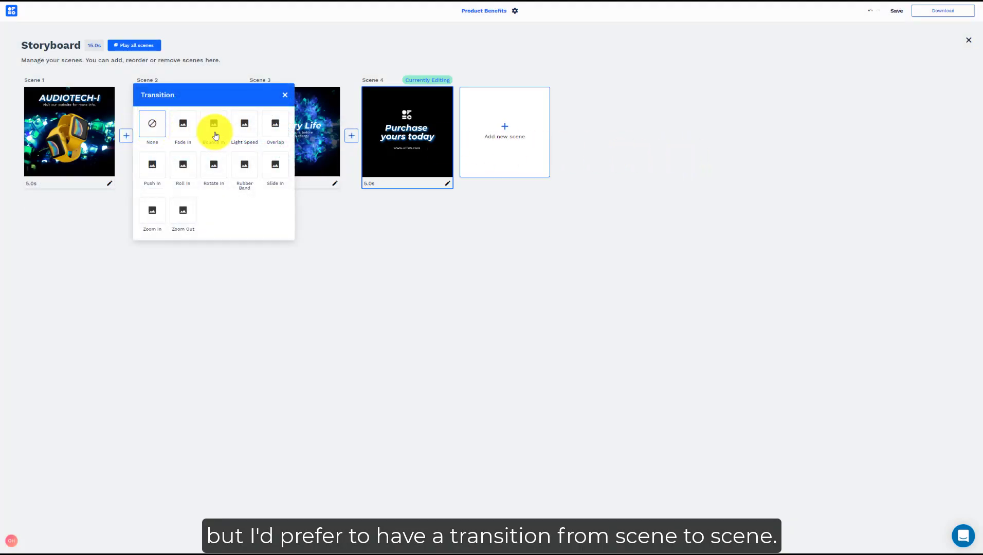
left_click(309, 219)
left_click(239, 135)
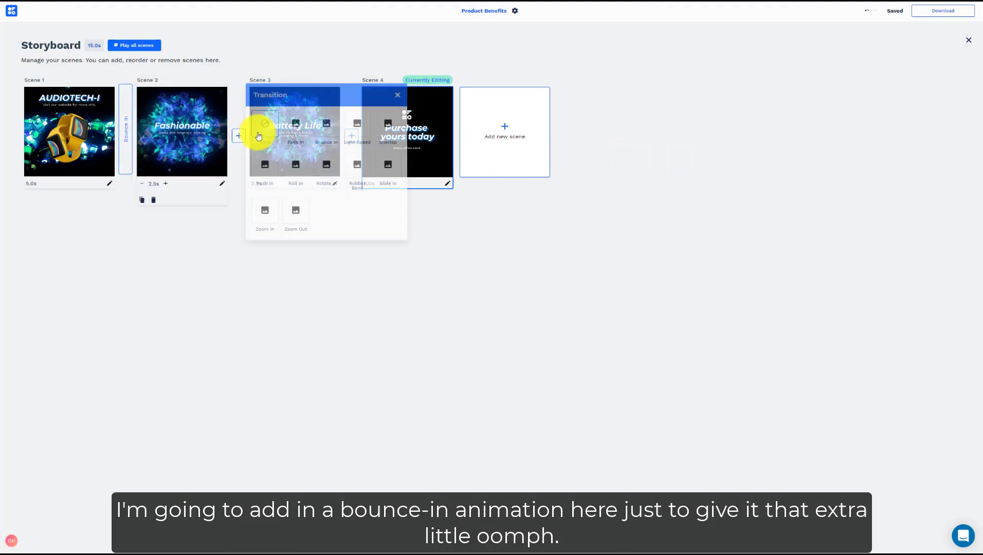
left_click(332, 135)
left_click(415, 213)
left_click(351, 135)
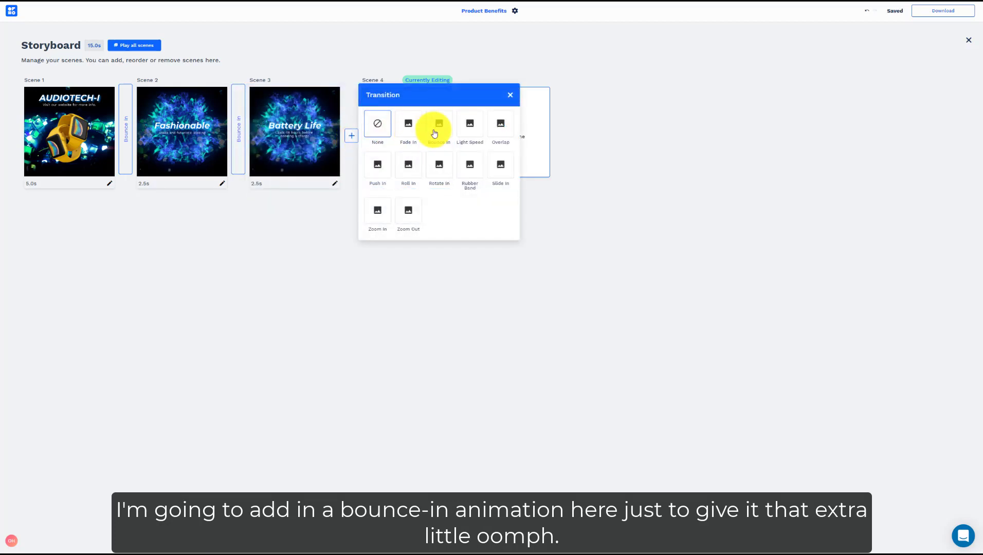
left_click(434, 133)
left_click(585, 239)
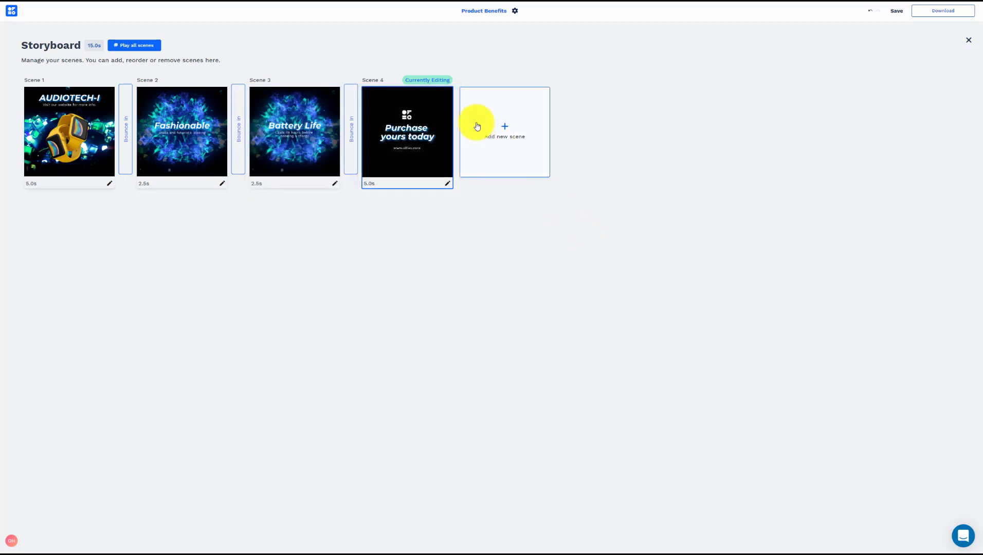
left_click(131, 46)
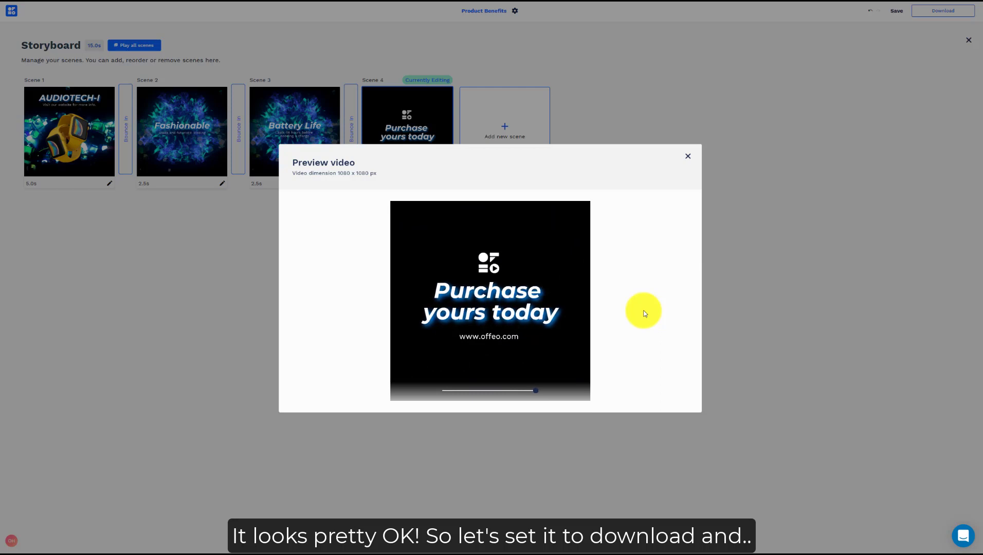
Close the preview and confirm Download to render the final video
left_click(688, 157)
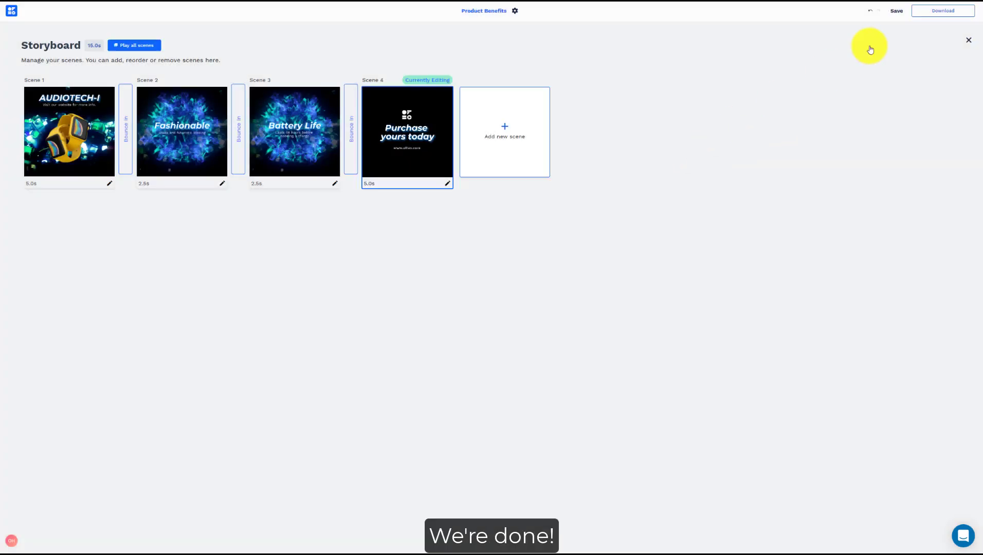
left_click(931, 13)
left_click(537, 248)
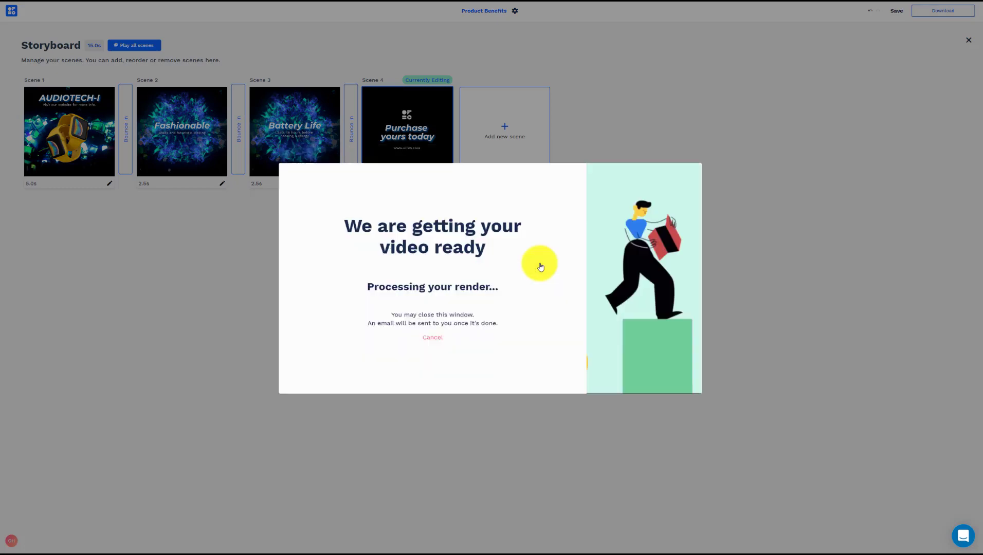